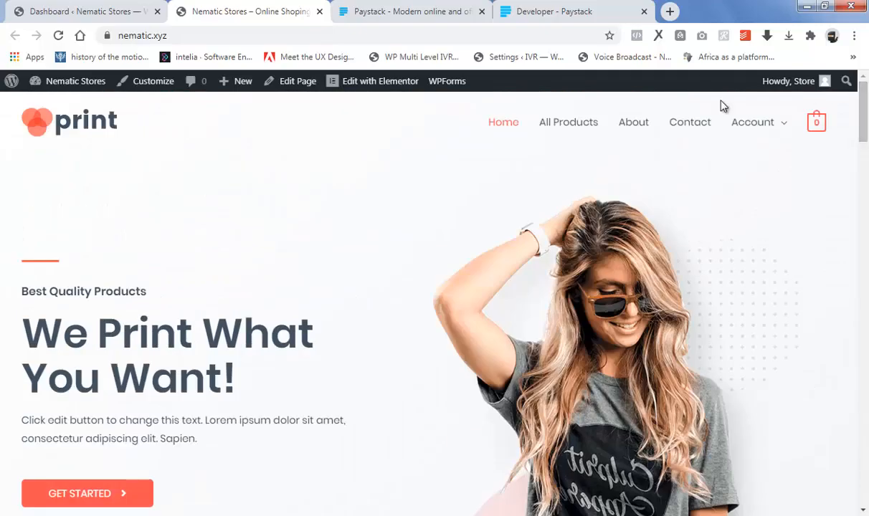
Switch from the Nematic Stores storefront to the WordPress admin dashboard tab
{"action": "left_click", "coordinate": [62, 10]}
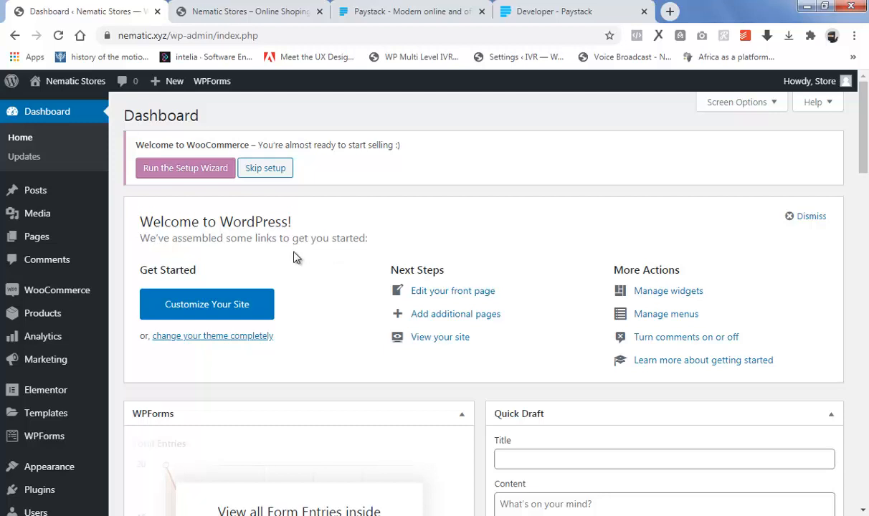
Open WooCommerce Settings from the admin sidebar flyout
{"action": "mouse_move", "coordinate": [65, 296]}
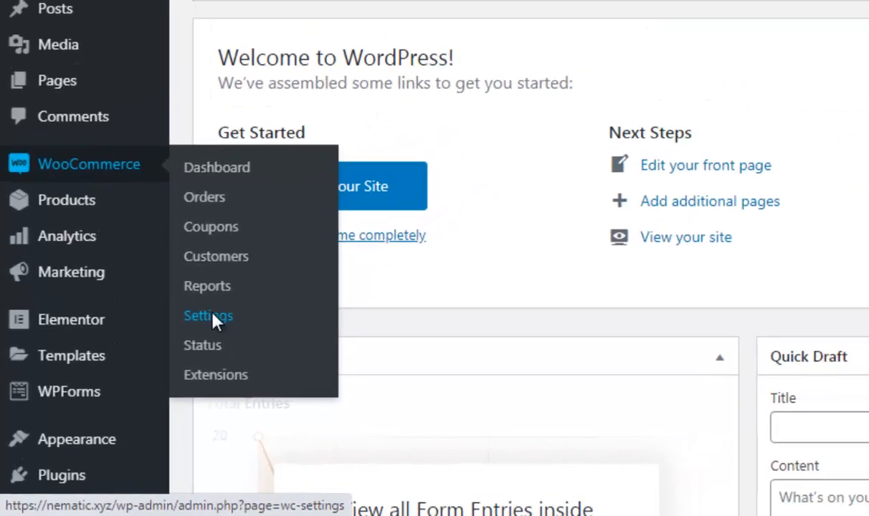
{"action": "left_click", "coordinate": [246, 281]}
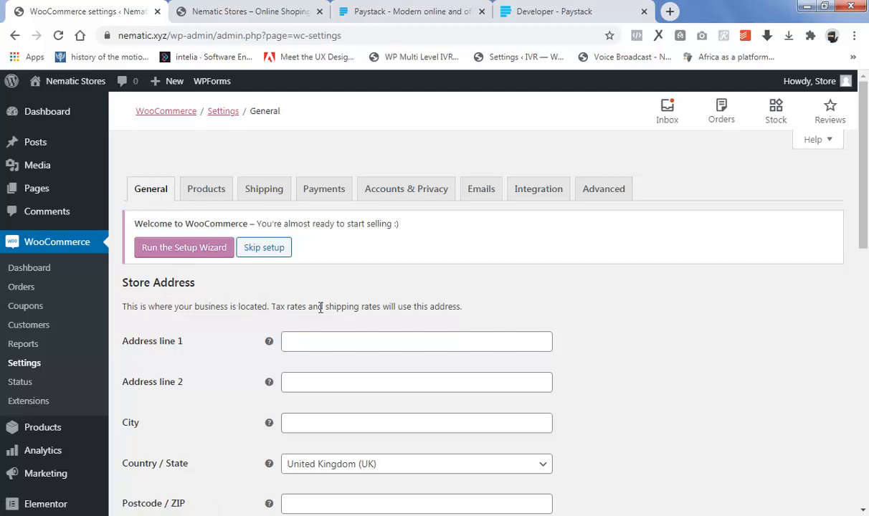
Fill in the store's street address from autofill and set the city to Lagos
{"action": "left_click", "coordinate": [302, 344]}
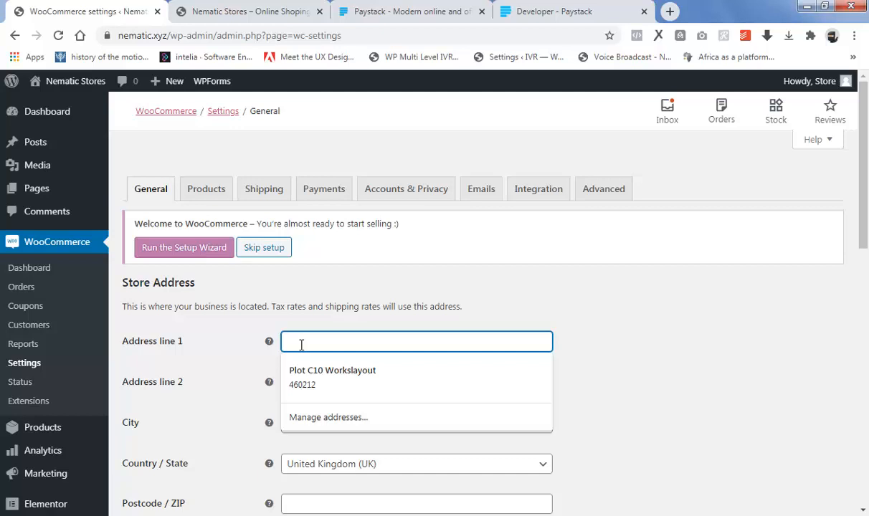
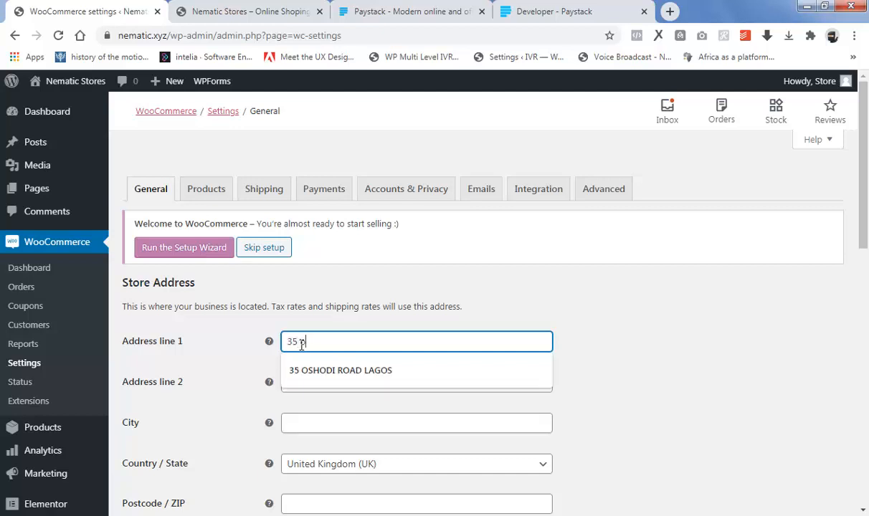
{"action": "left_click", "coordinate": [337, 374]}
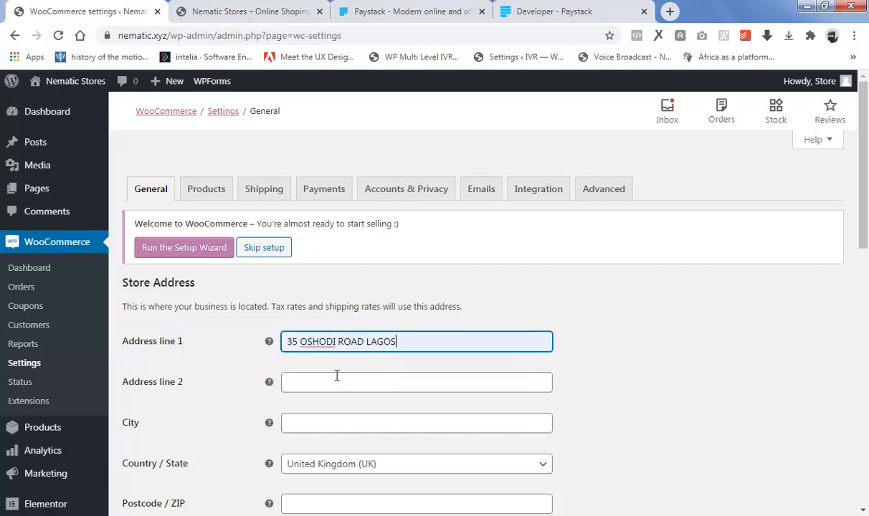
{"action": "scroll", "coordinate": [296, 409], "scroll_direction": "down", "scroll_amount": 1}
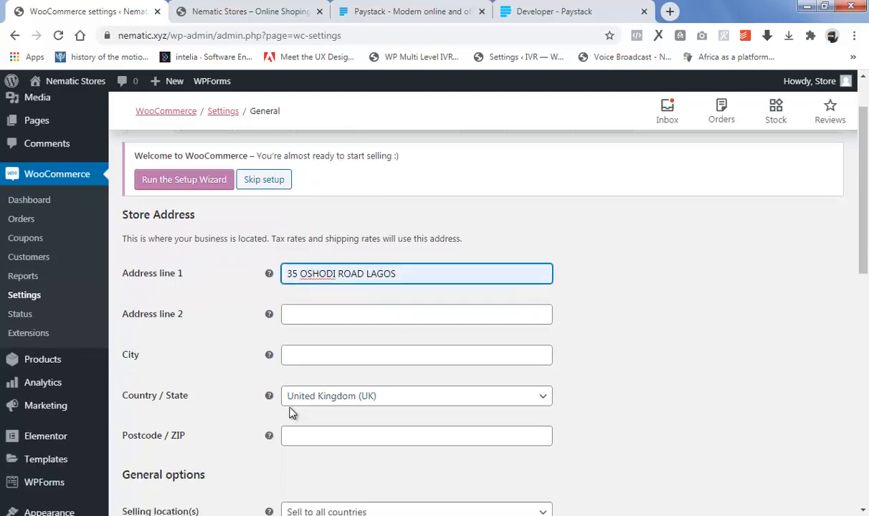
{"action": "left_click", "coordinate": [322, 350]}
{"action": "type", "text": "l"}
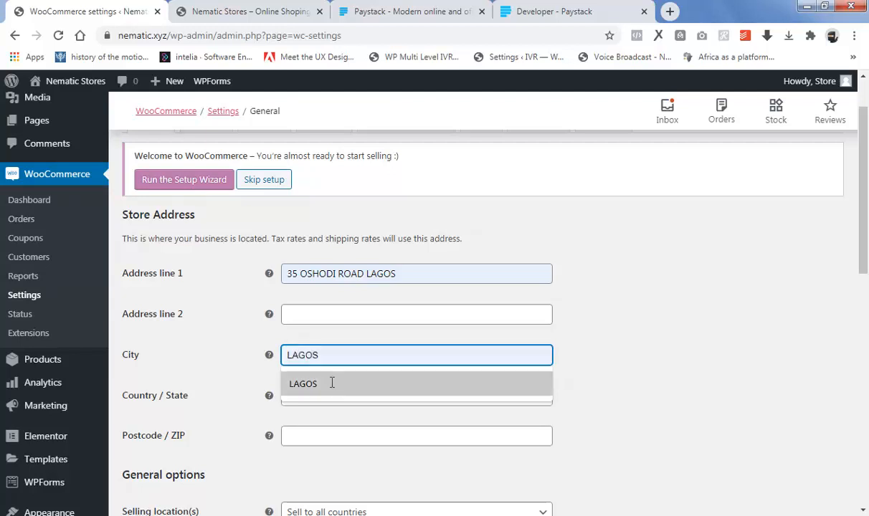
{"action": "left_click", "coordinate": [332, 381]}
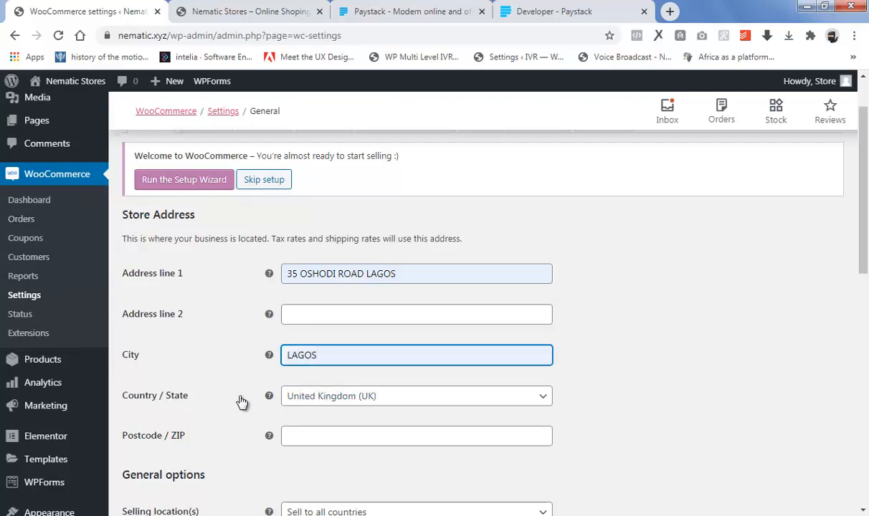
Set the store's Country / State to Nigeria — Lagos
{"action": "left_click", "coordinate": [338, 399]}
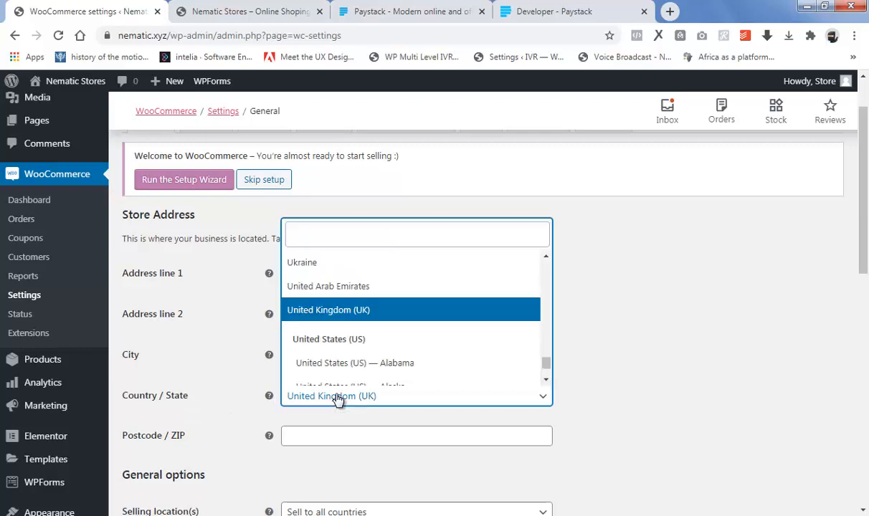
{"action": "type", "text": "nigeria"}
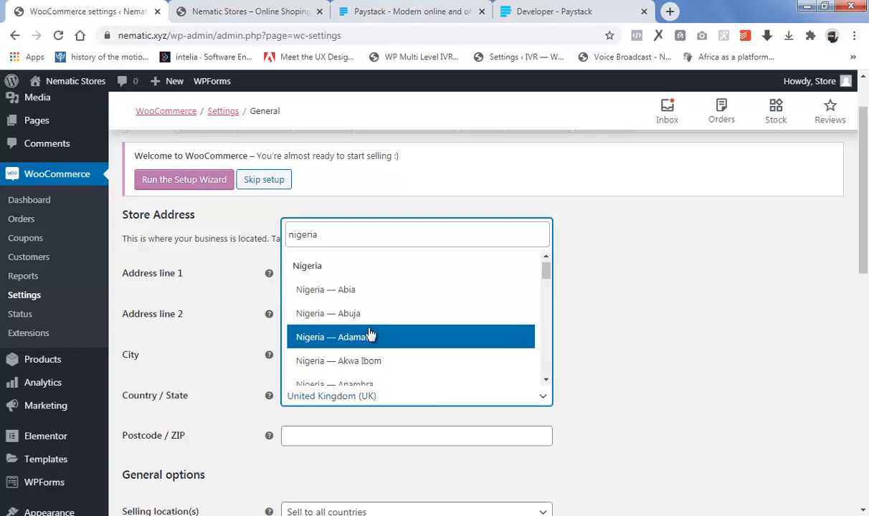
{"action": "scroll", "coordinate": [370, 333], "scroll_direction": "down", "scroll_amount": 3}
{"action": "scroll", "coordinate": [371, 334], "scroll_direction": "down", "scroll_amount": 5}
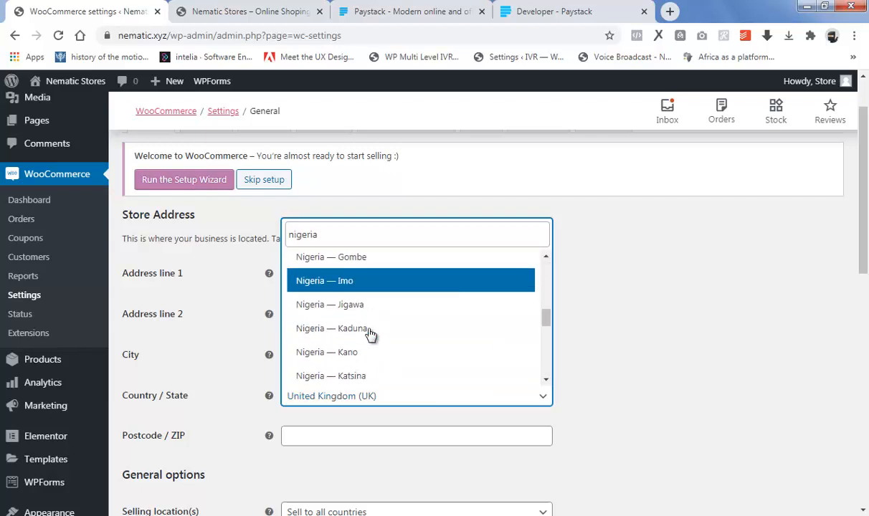
{"action": "scroll", "coordinate": [371, 337], "scroll_direction": "down", "scroll_amount": 4}
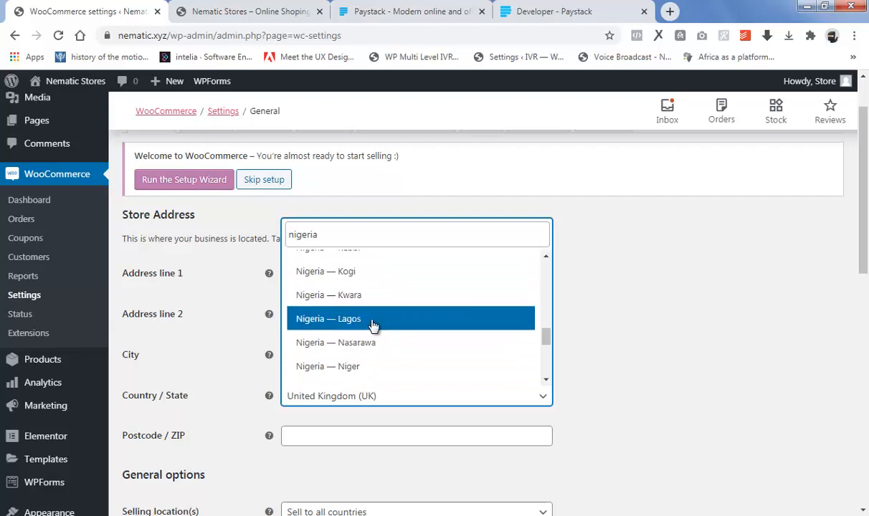
{"action": "left_click", "coordinate": [355, 324]}
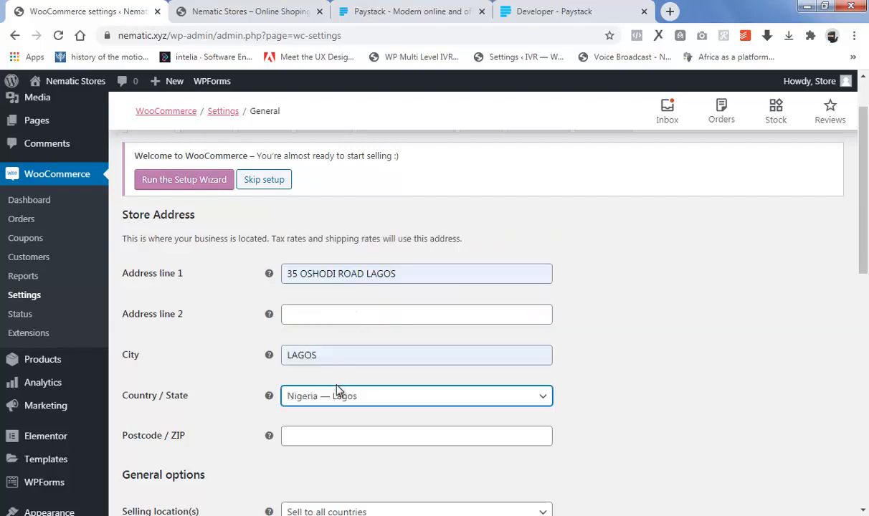
{"action": "scroll", "coordinate": [337, 390], "scroll_direction": "down", "scroll_amount": 1}
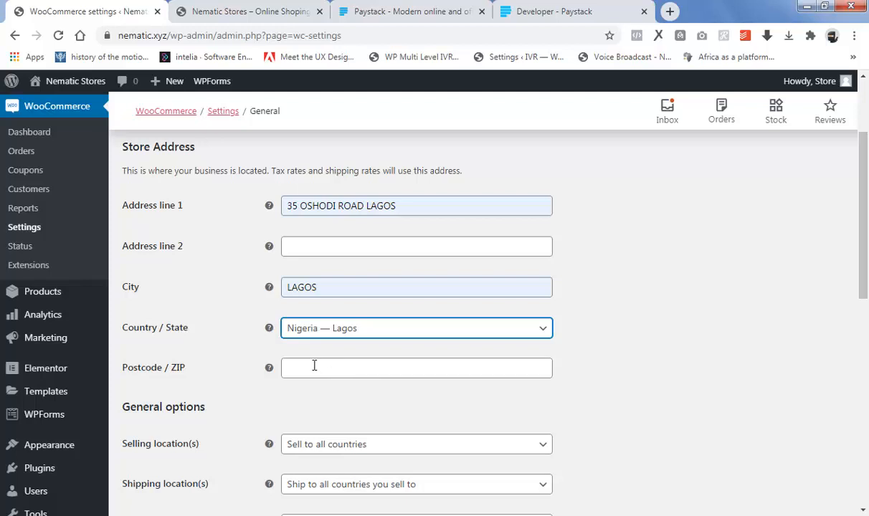
Set the store postcode to 100001 and enable calculating coupon discounts sequentially
{"action": "left_click", "coordinate": [314, 365]}
{"action": "type", "text": "1"}
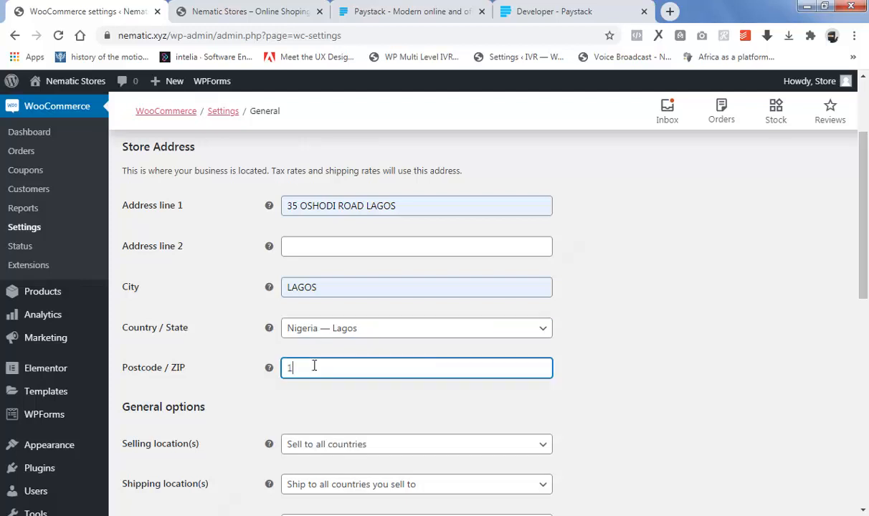
{"action": "type", "text": "00001"}
{"action": "scroll", "coordinate": [382, 394], "scroll_direction": "down", "scroll_amount": 2}
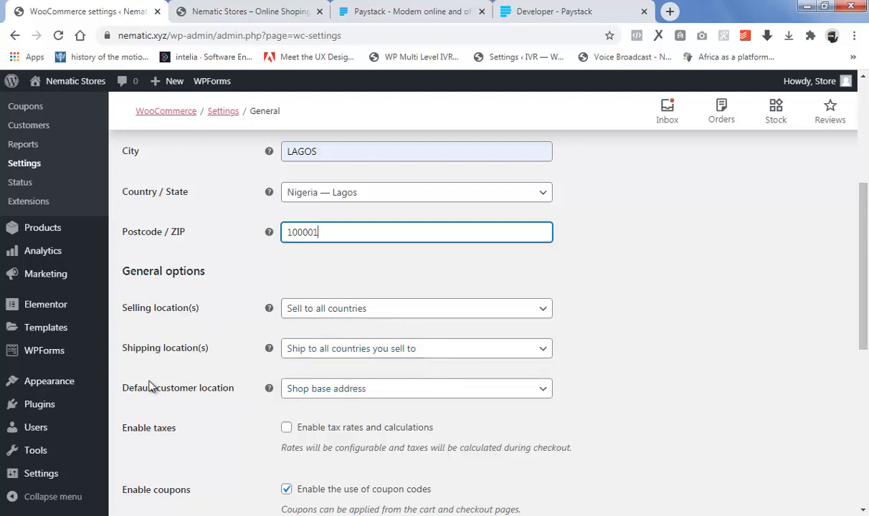
{"action": "scroll", "coordinate": [342, 397], "scroll_direction": "down", "scroll_amount": 3}
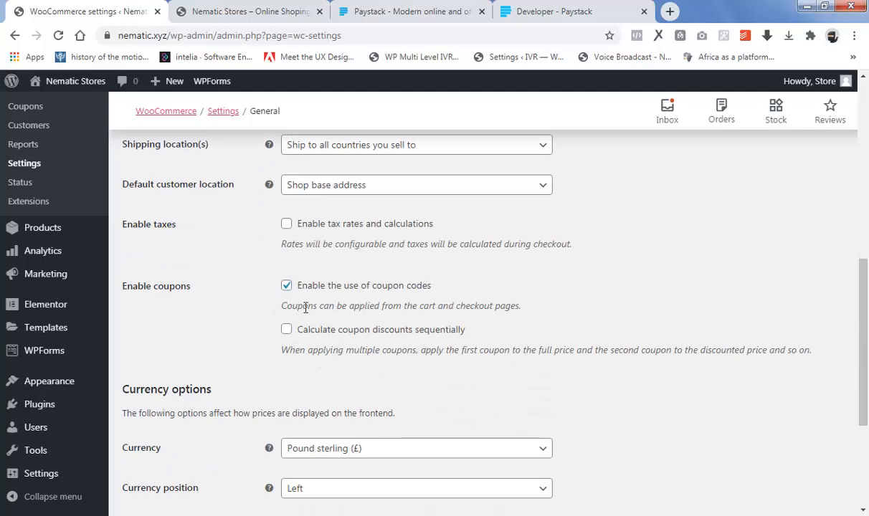
{"action": "scroll", "coordinate": [351, 328], "scroll_direction": "down", "scroll_amount": 1}
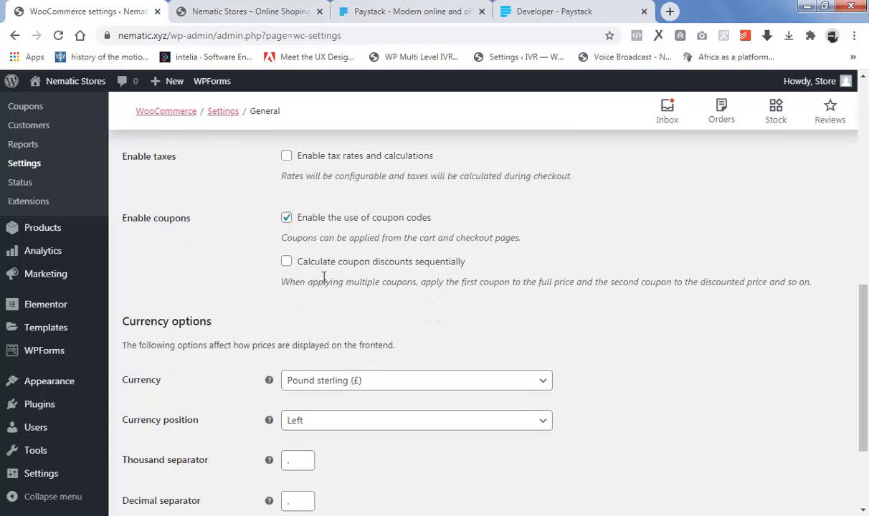
{"action": "left_click", "coordinate": [287, 264]}
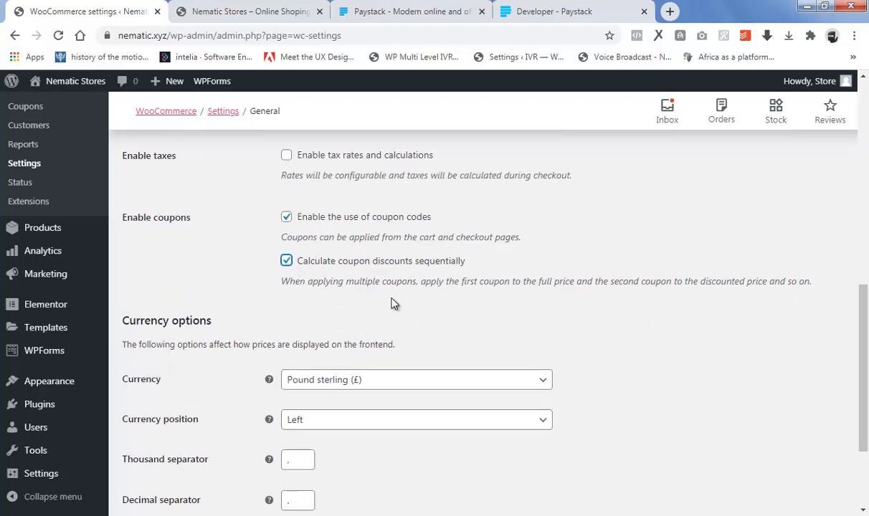
{"action": "scroll", "coordinate": [287, 280], "scroll_direction": "down", "scroll_amount": 2}
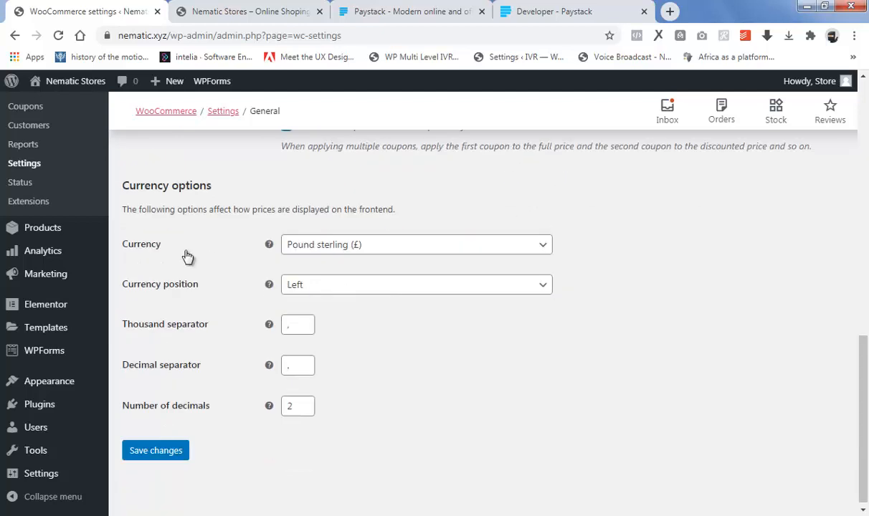
Change the store currency to Nigerian naira (₦), save, and go to Products settings
{"action": "left_click", "coordinate": [355, 251]}
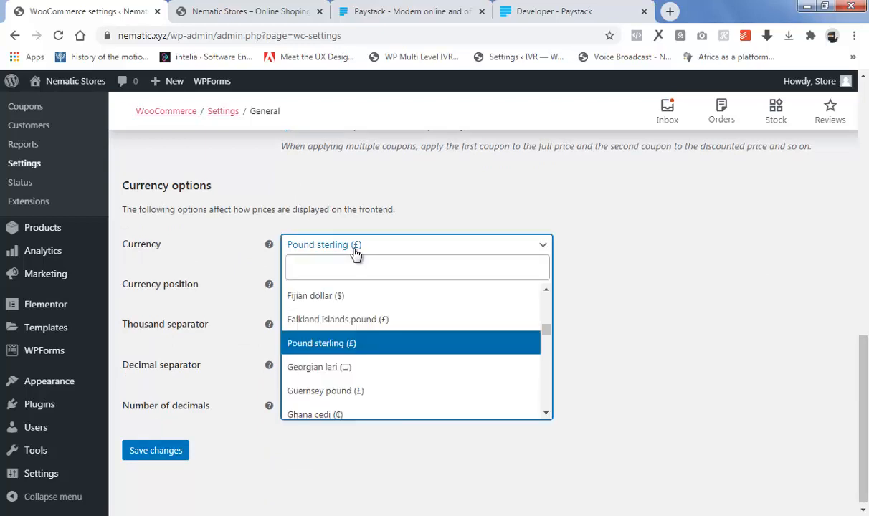
{"action": "type", "text": "niger"}
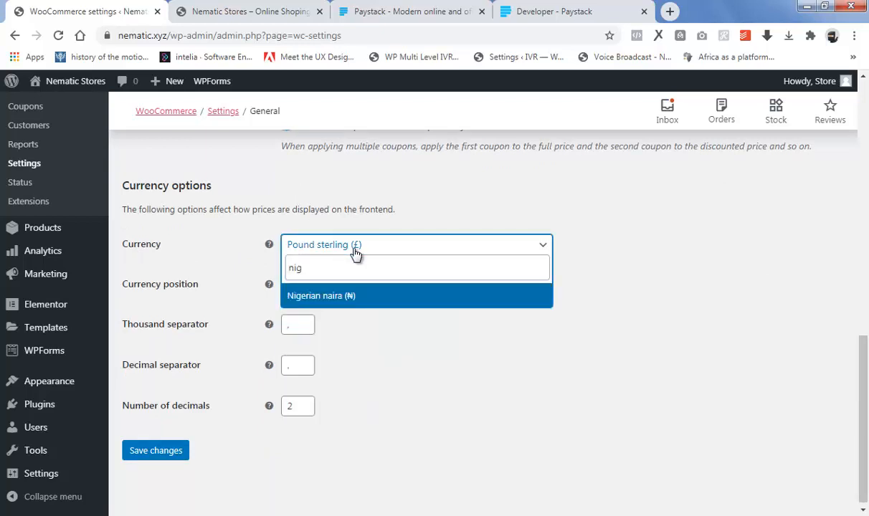
{"action": "left_click", "coordinate": [342, 300]}
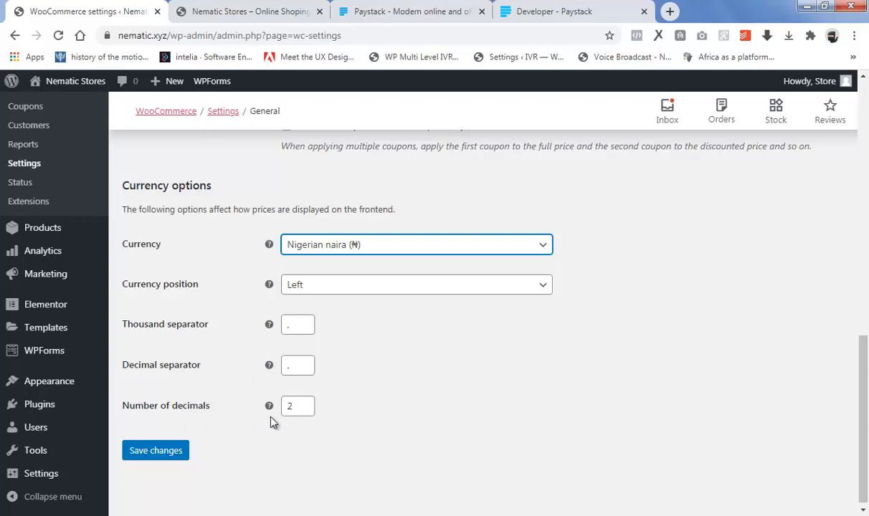
{"action": "scroll", "coordinate": [209, 438], "scroll_direction": "down", "scroll_amount": 1}
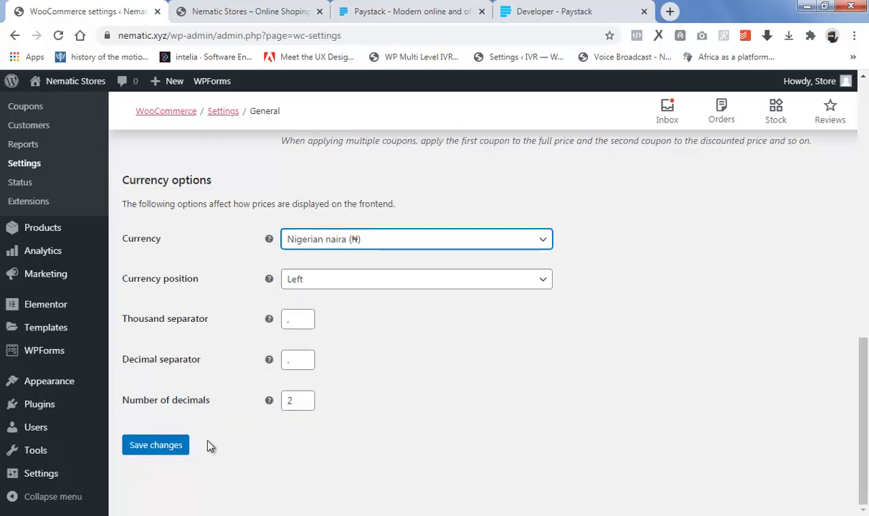
{"action": "left_click", "coordinate": [171, 447]}
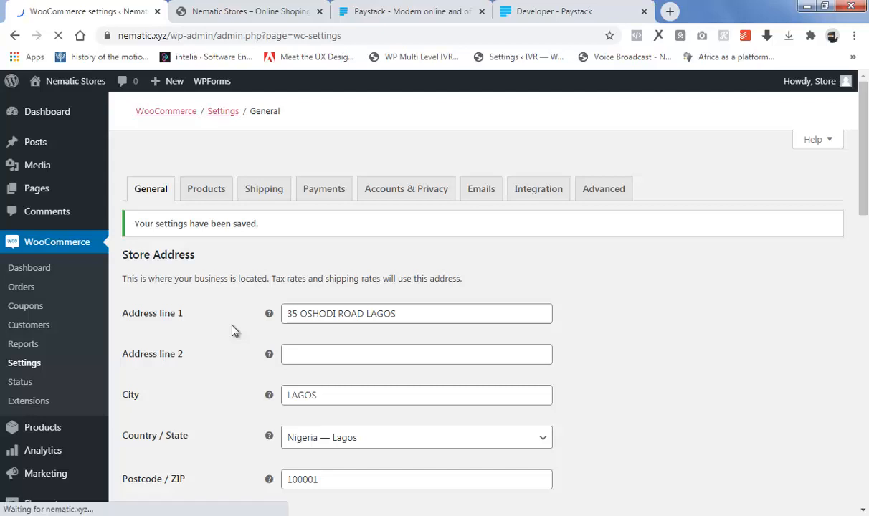
{"action": "left_click", "coordinate": [207, 190]}
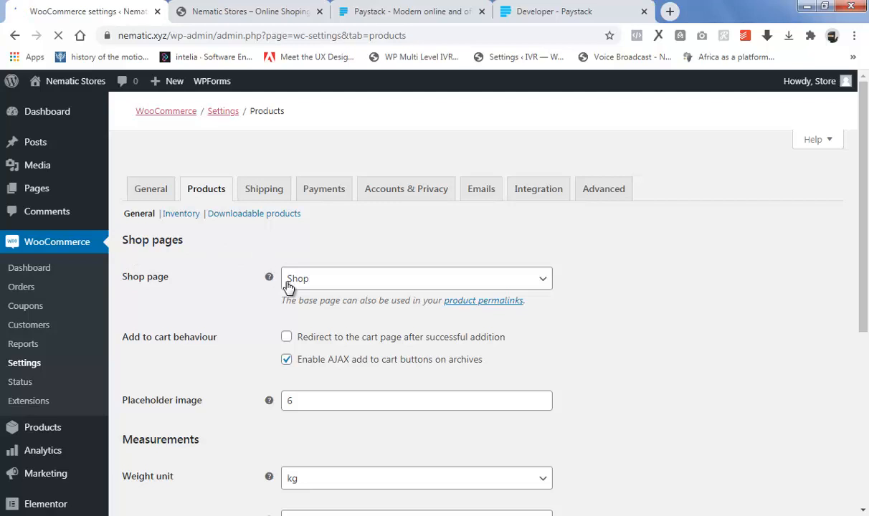
Restrict product reviews to verified owners only and save the Products settings
{"action": "scroll", "coordinate": [289, 286], "scroll_direction": "down", "scroll_amount": 2}
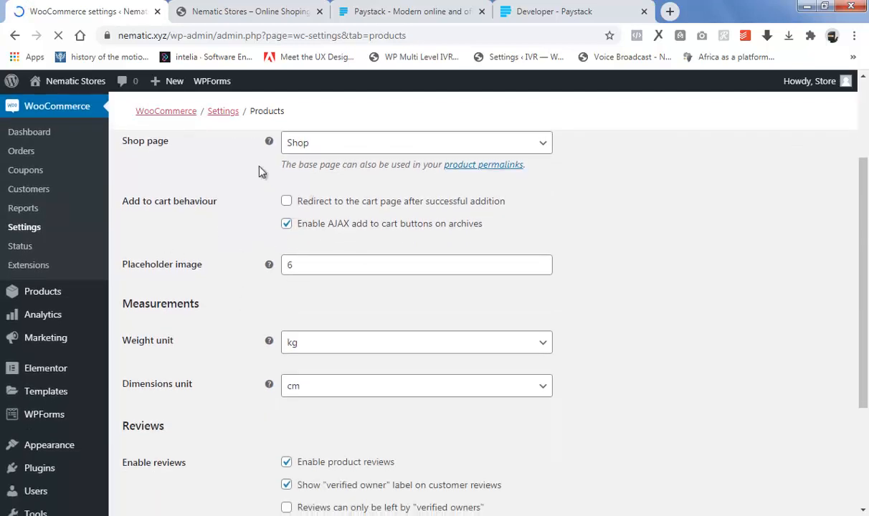
{"action": "scroll", "coordinate": [287, 224], "scroll_direction": "up", "scroll_amount": 1}
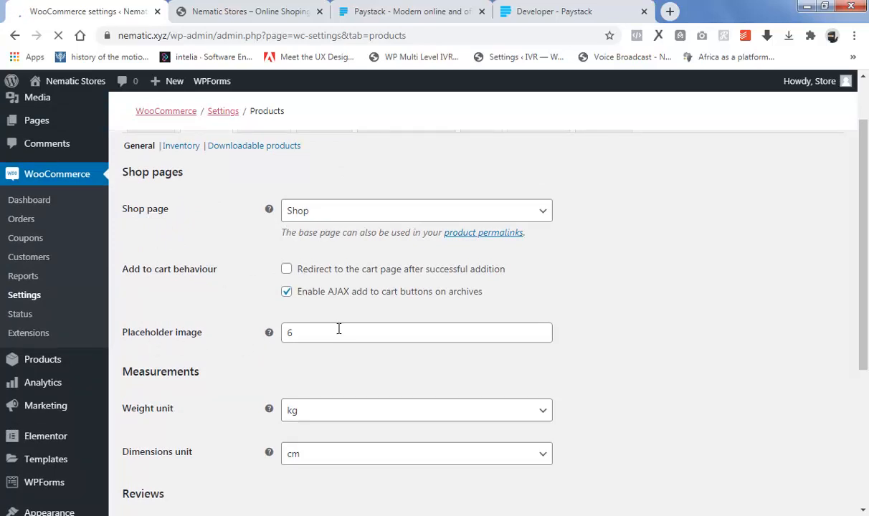
{"action": "scroll", "coordinate": [322, 337], "scroll_direction": "down", "scroll_amount": 1}
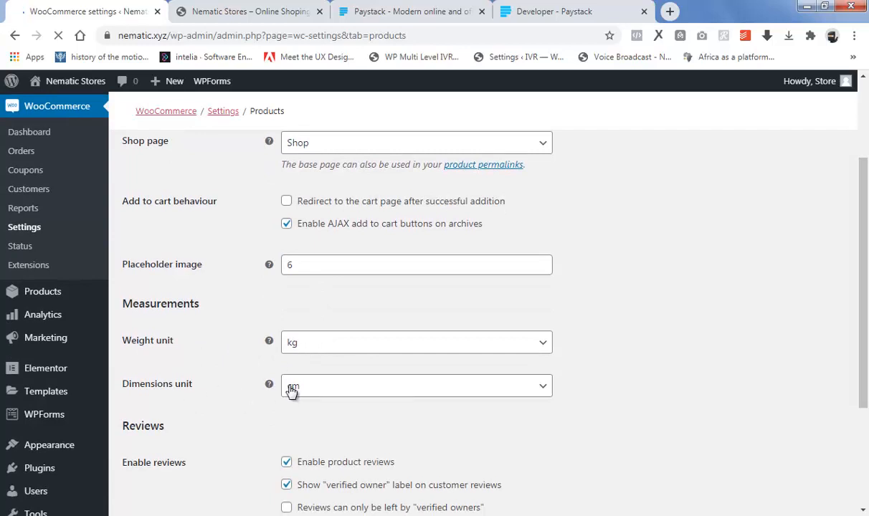
{"action": "scroll", "coordinate": [292, 391], "scroll_direction": "down", "scroll_amount": 2}
{"action": "scroll", "coordinate": [337, 338], "scroll_direction": "down", "scroll_amount": 1}
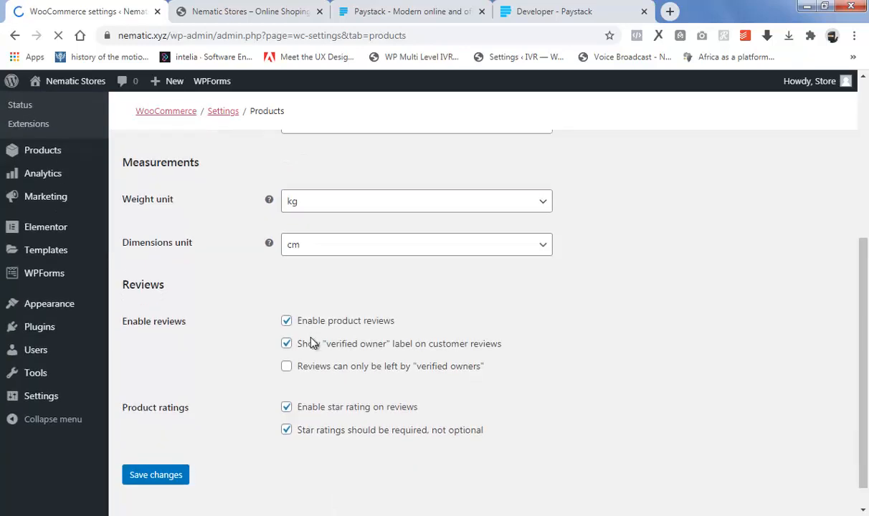
{"action": "scroll", "coordinate": [311, 343], "scroll_direction": "down", "scroll_amount": 1}
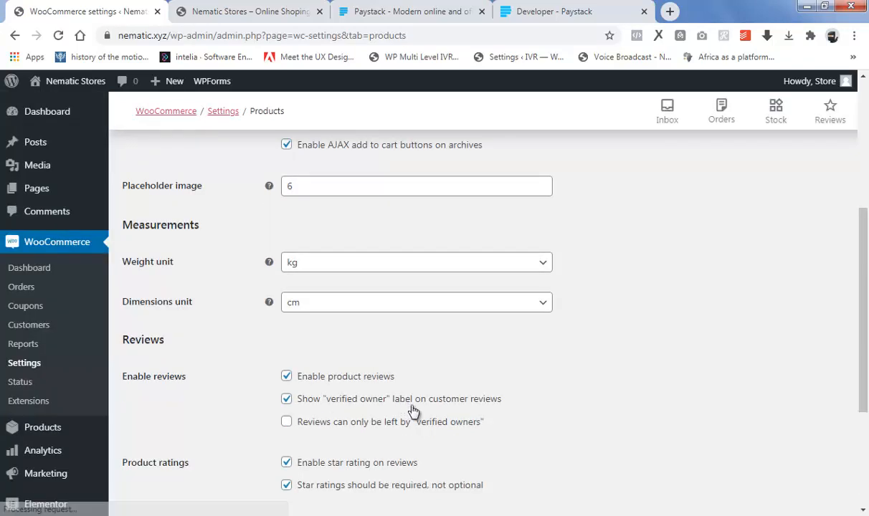
{"action": "scroll", "coordinate": [422, 408], "scroll_direction": "down", "scroll_amount": 1}
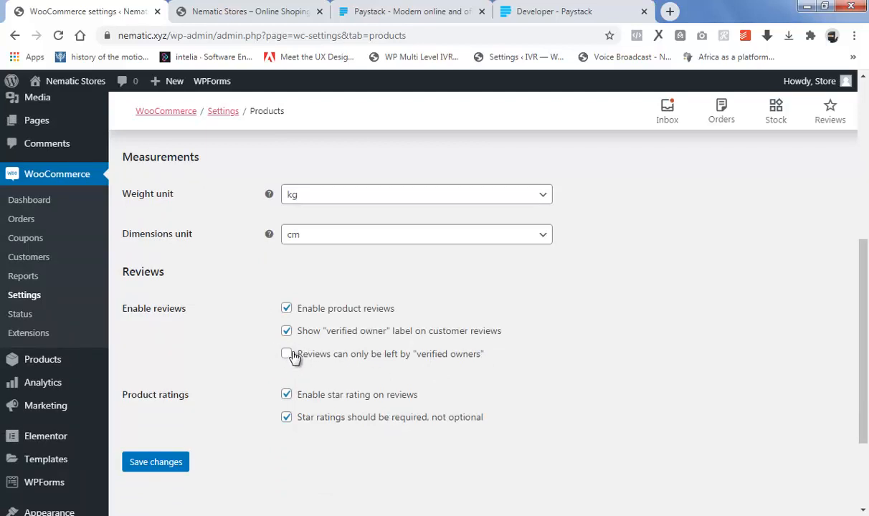
{"action": "left_click", "coordinate": [285, 357]}
{"action": "left_click", "coordinate": [158, 463]}
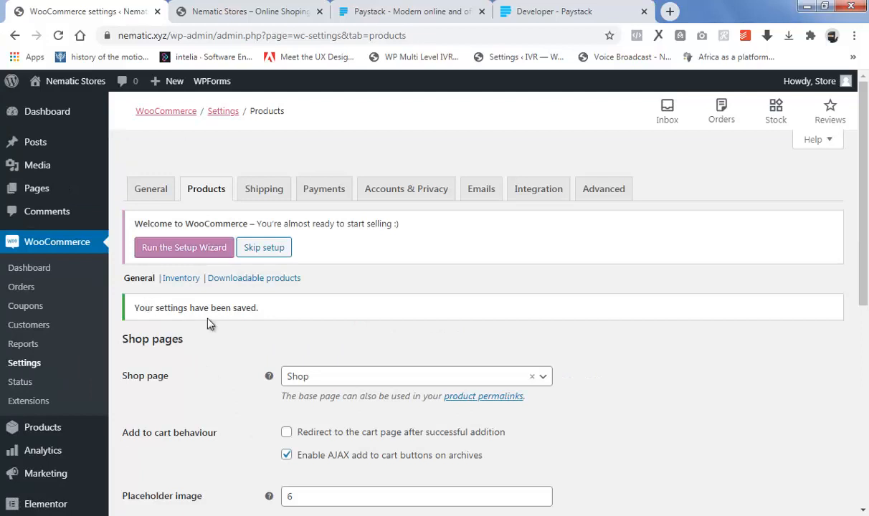
In Payments, switch on the Paystack – Debit/Credit Cards method
{"action": "left_click", "coordinate": [323, 192]}
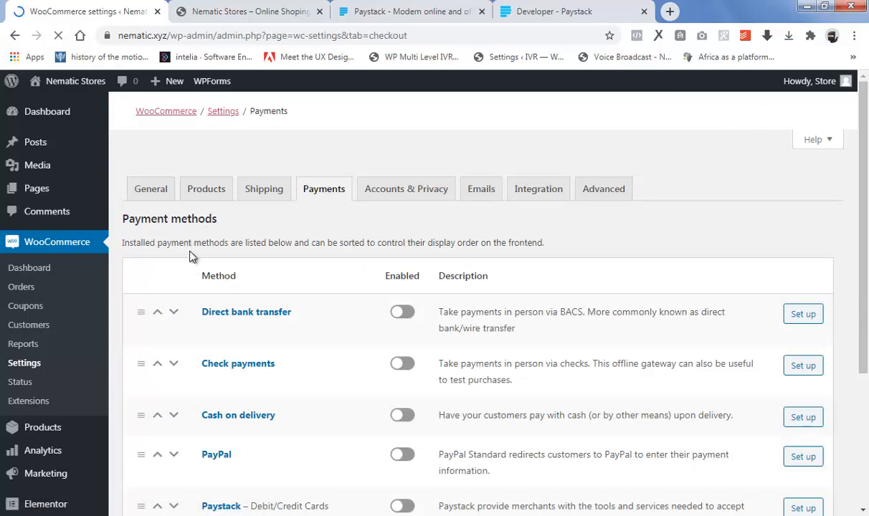
{"action": "scroll", "coordinate": [185, 255], "scroll_direction": "down", "scroll_amount": 1}
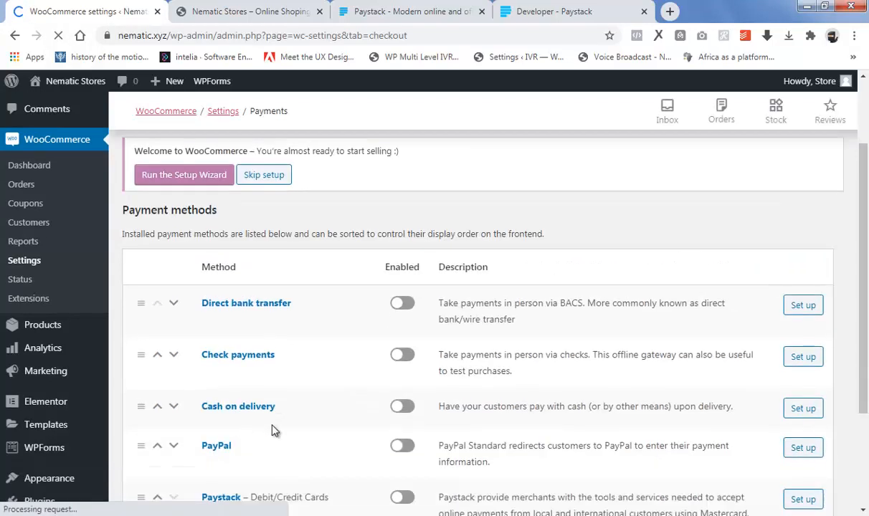
{"action": "scroll", "coordinate": [273, 431], "scroll_direction": "down", "scroll_amount": 2}
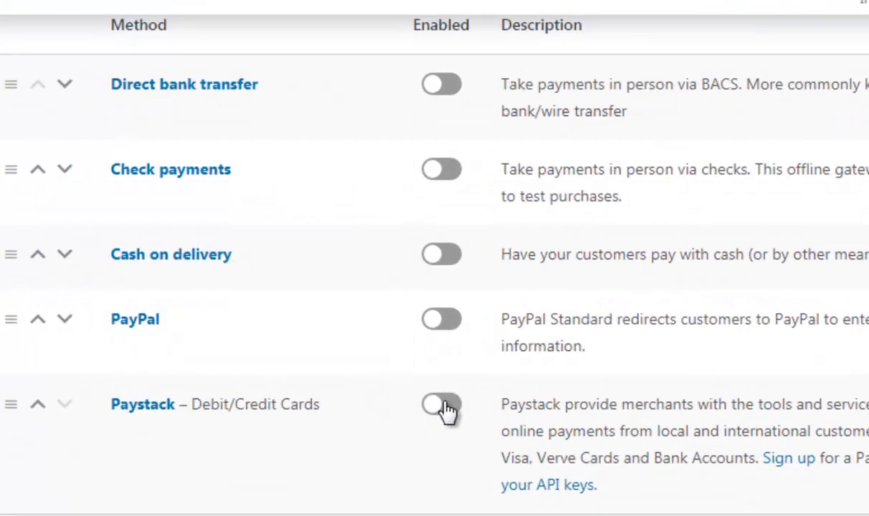
{"action": "left_click", "coordinate": [405, 369]}
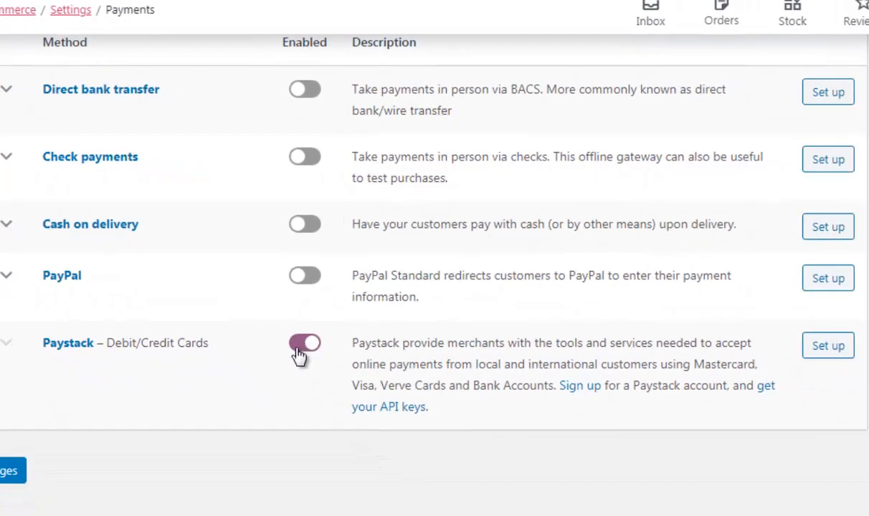
Open Paystack's setup page and scroll down toward the test key fields
{"action": "left_click", "coordinate": [831, 347]}
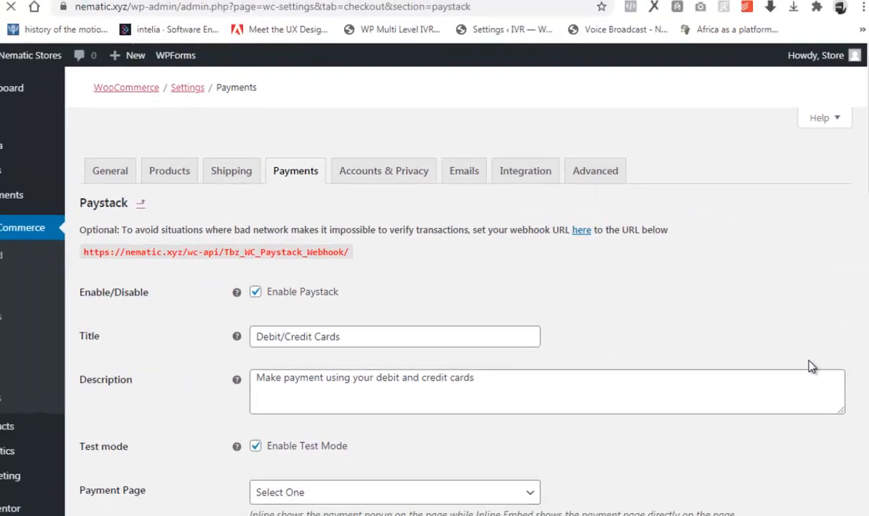
{"action": "scroll", "coordinate": [657, 313], "scroll_direction": "down", "scroll_amount": 1}
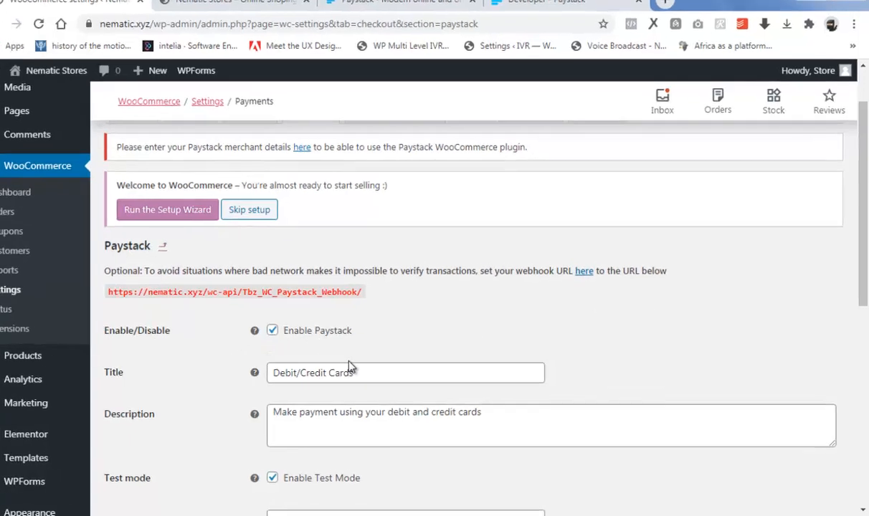
{"action": "scroll", "coordinate": [266, 323], "scroll_direction": "down", "scroll_amount": 2}
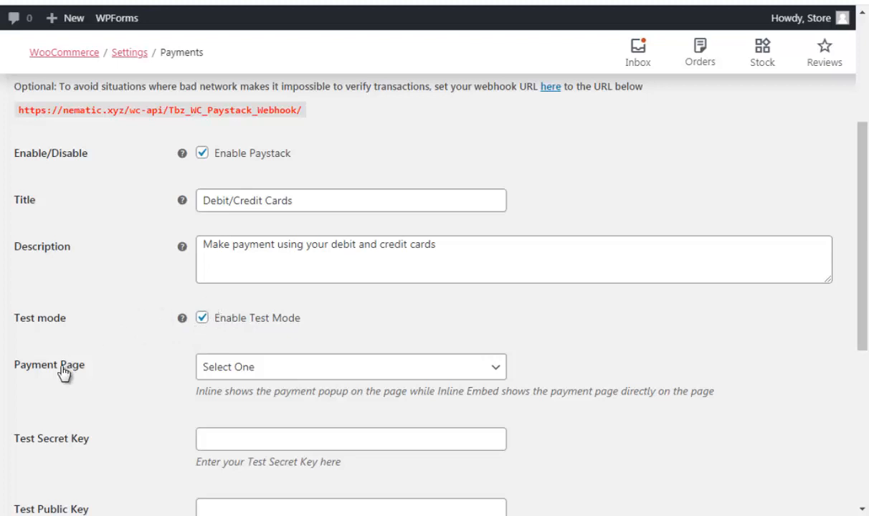
Leave the payment page style unchanged, scroll to the empty test keys, and go to Paystack's website
{"action": "left_click", "coordinate": [225, 373]}
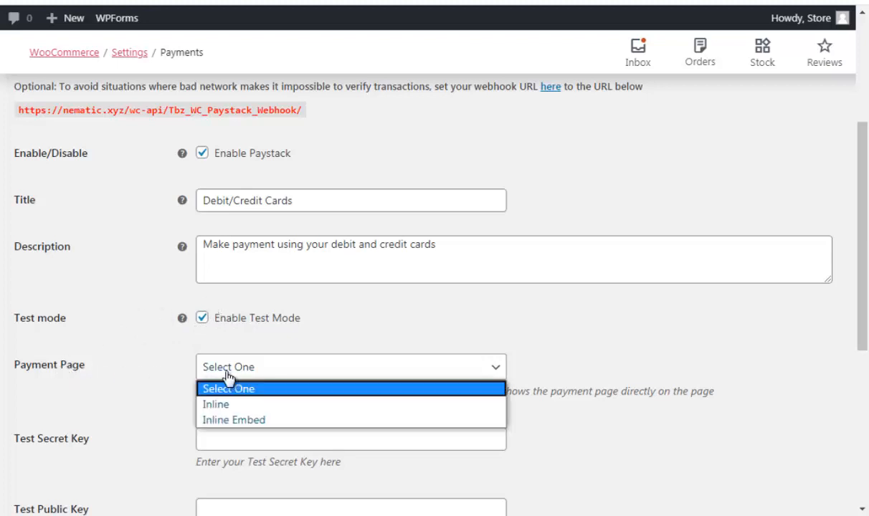
{"action": "left_click", "coordinate": [226, 374]}
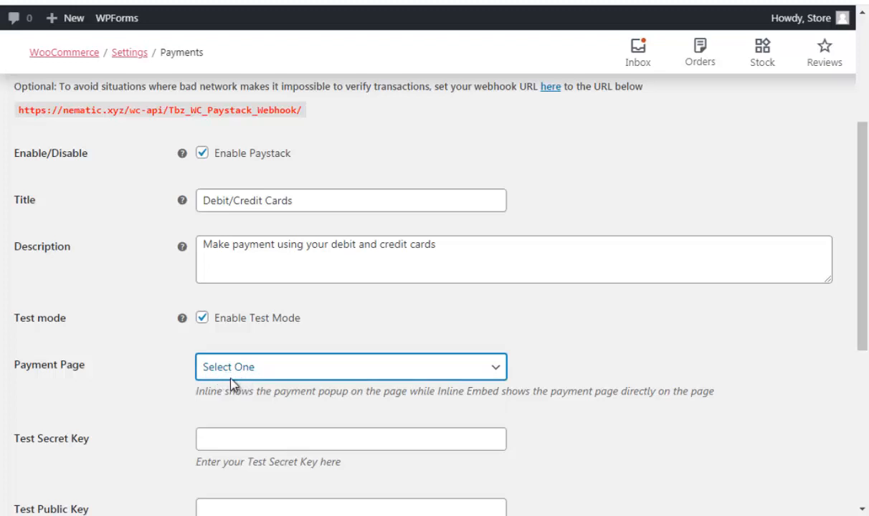
{"action": "scroll", "coordinate": [251, 403], "scroll_direction": "down", "scroll_amount": 1}
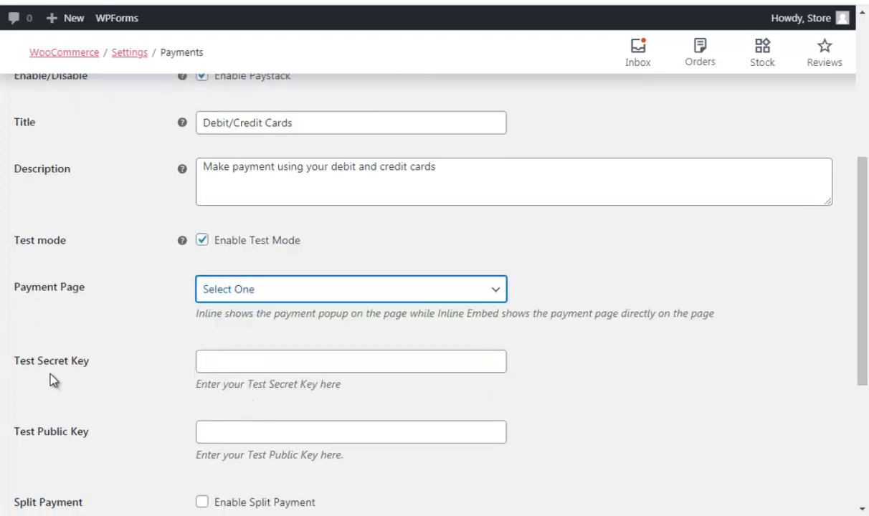
{"action": "scroll", "coordinate": [41, 370], "scroll_direction": "down", "scroll_amount": 1}
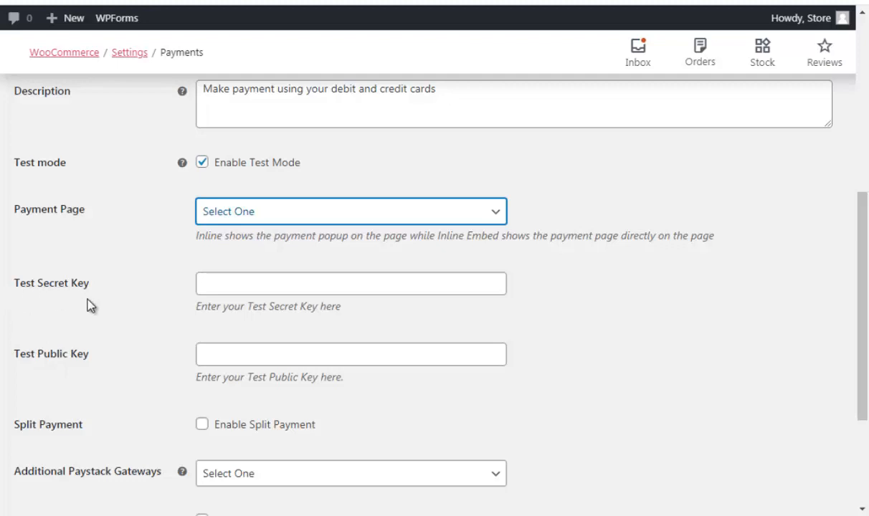
{"action": "left_click", "coordinate": [385, 8]}
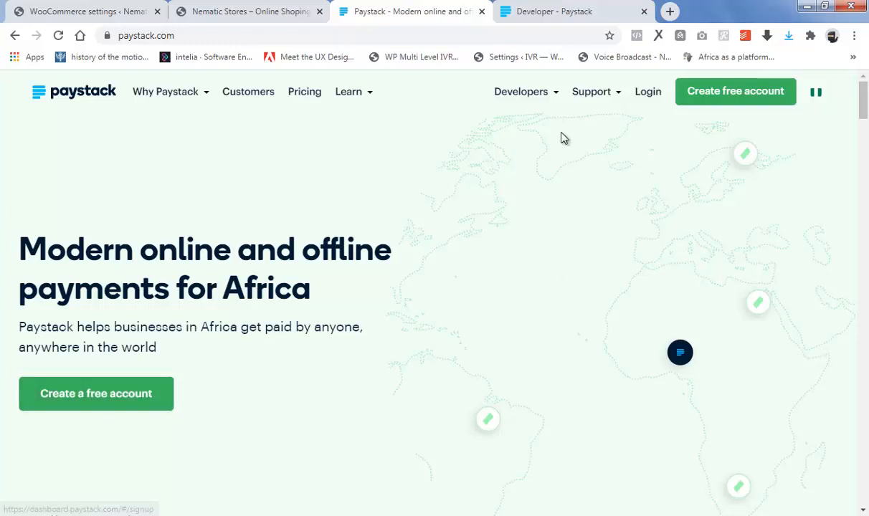
Copy the test secret key from Paystack's API Keys & Webhooks and return to the store tab
{"action": "left_click", "coordinate": [565, 7]}
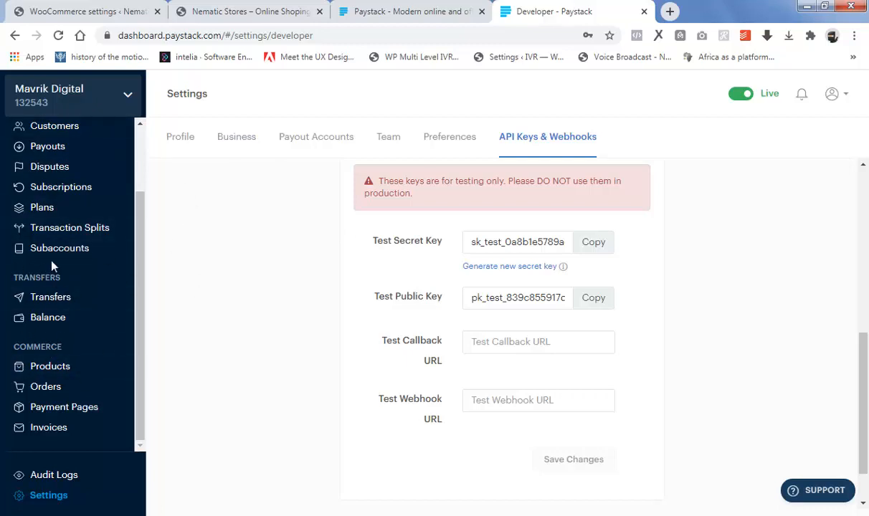
{"action": "left_click", "coordinate": [836, 96]}
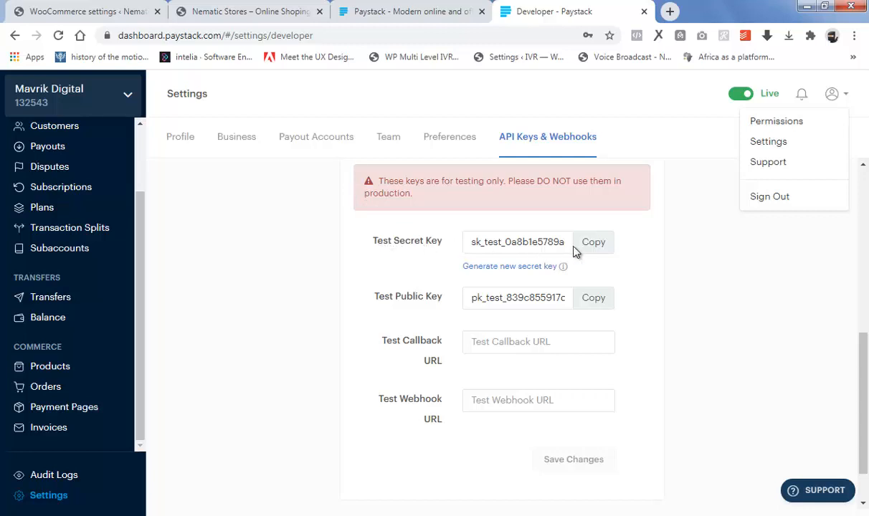
{"action": "left_click", "coordinate": [597, 243]}
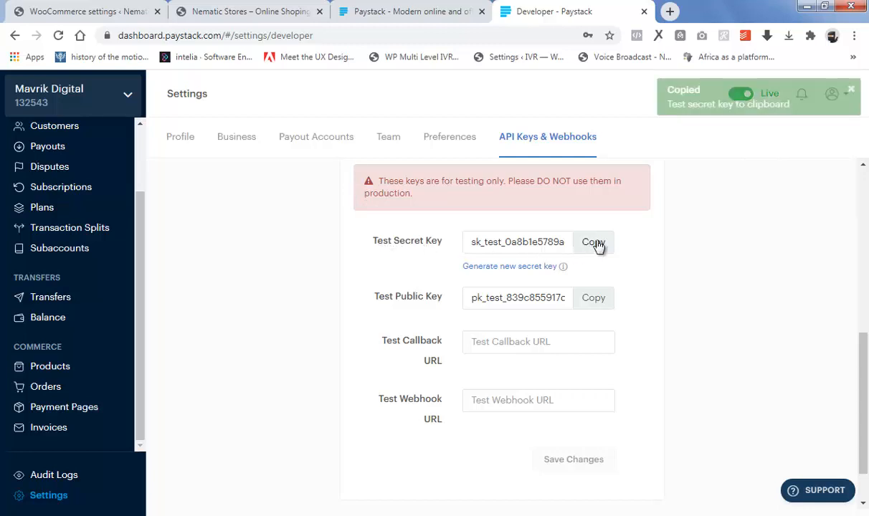
{"action": "left_click", "coordinate": [263, 9]}
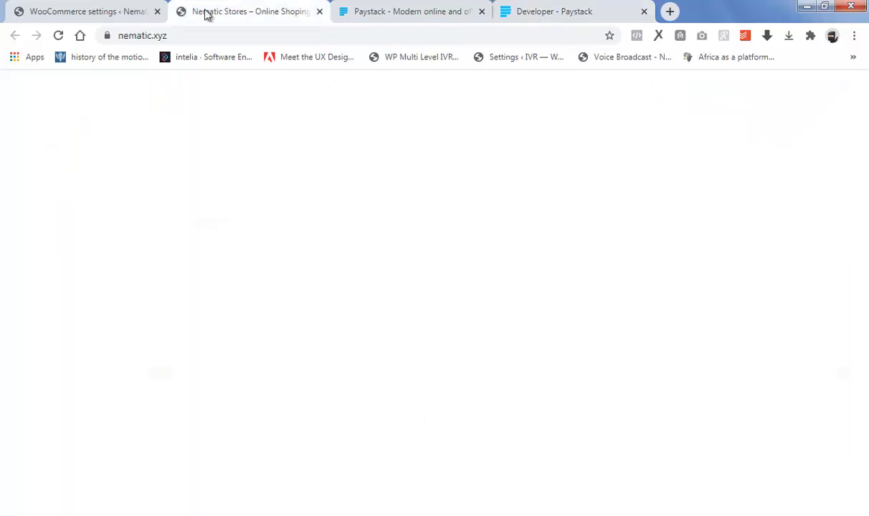
Paste the copied Paystack test secret key into the Test Secret Key field
{"action": "left_click", "coordinate": [95, 12]}
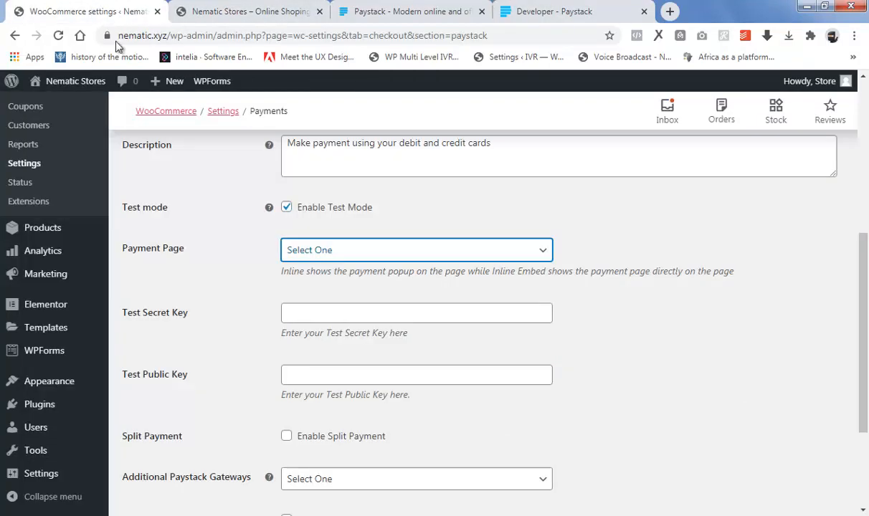
{"action": "right_click", "coordinate": [291, 313]}
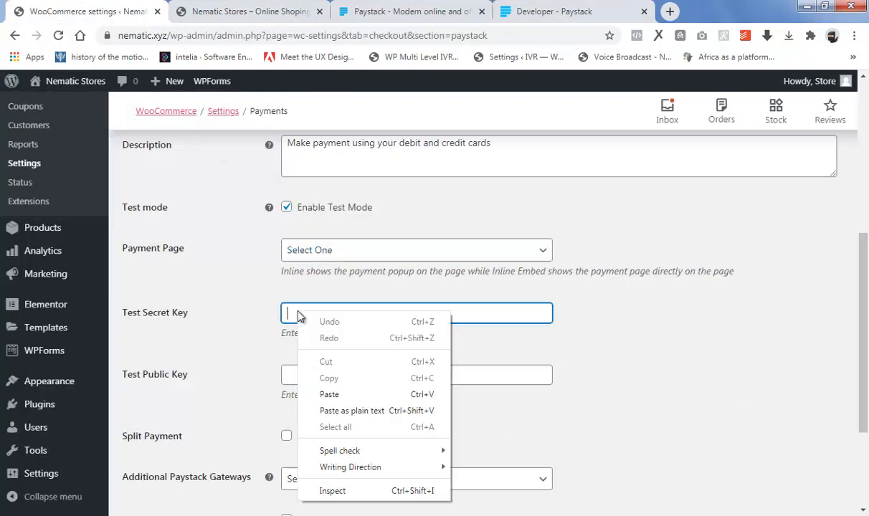
{"action": "left_click", "coordinate": [331, 395]}
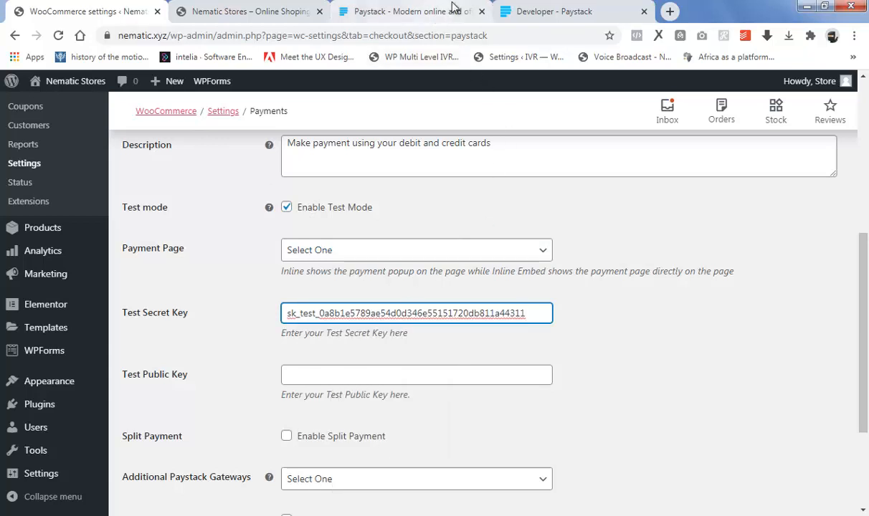
Copy the test public key from Paystack and paste it into the Test Public Key field
{"action": "left_click", "coordinate": [523, 10]}
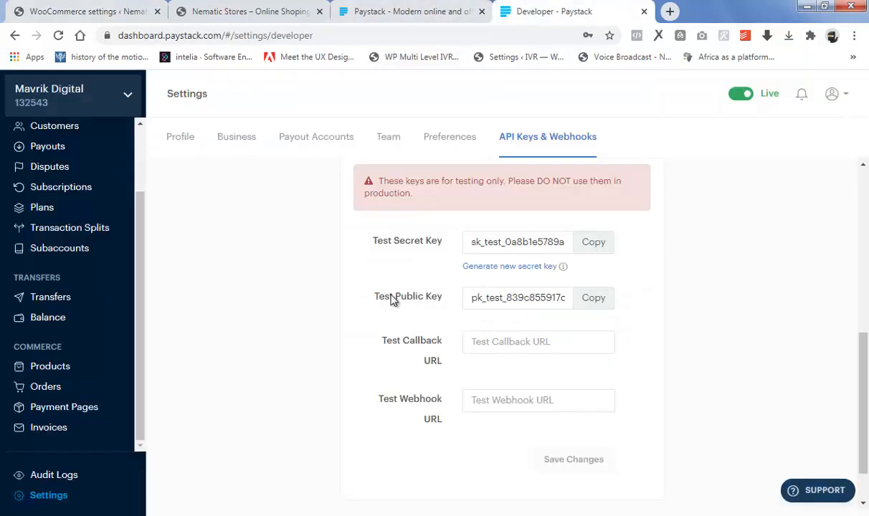
{"action": "left_click", "coordinate": [594, 300]}
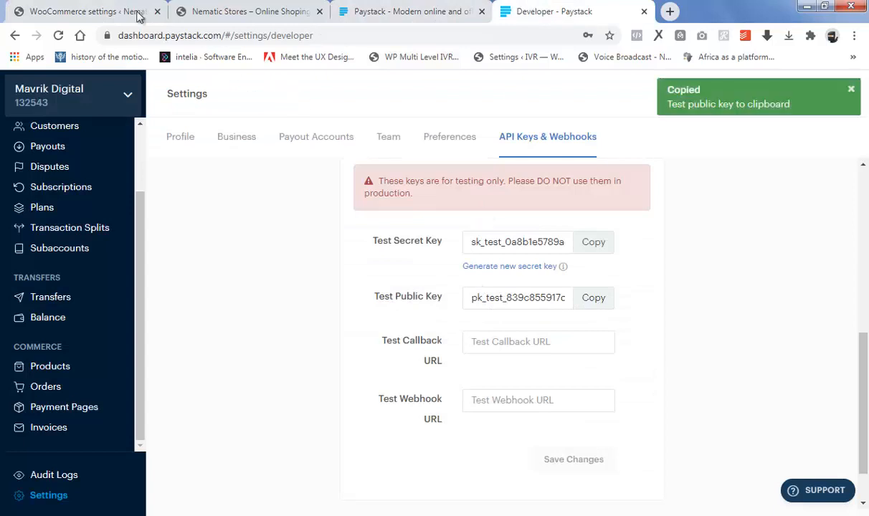
{"action": "left_click", "coordinate": [86, 10]}
{"action": "left_click", "coordinate": [321, 372]}
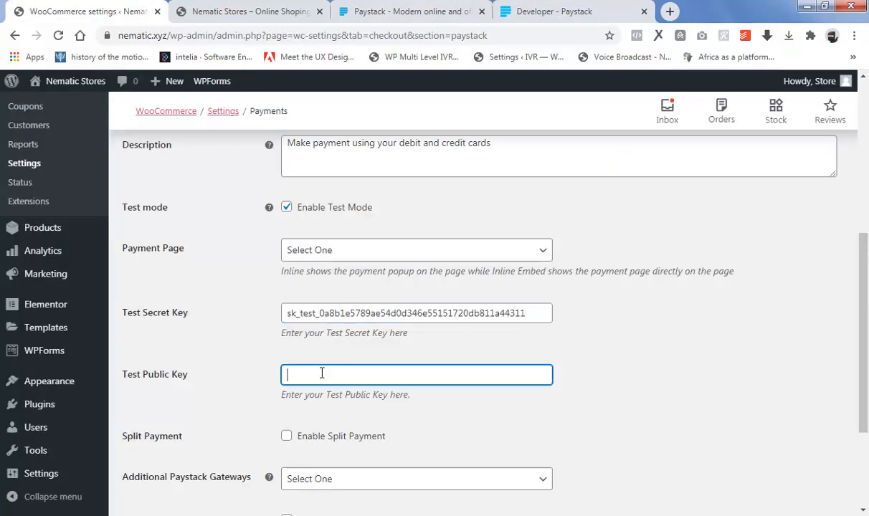
{"action": "right_click", "coordinate": [321, 372]}
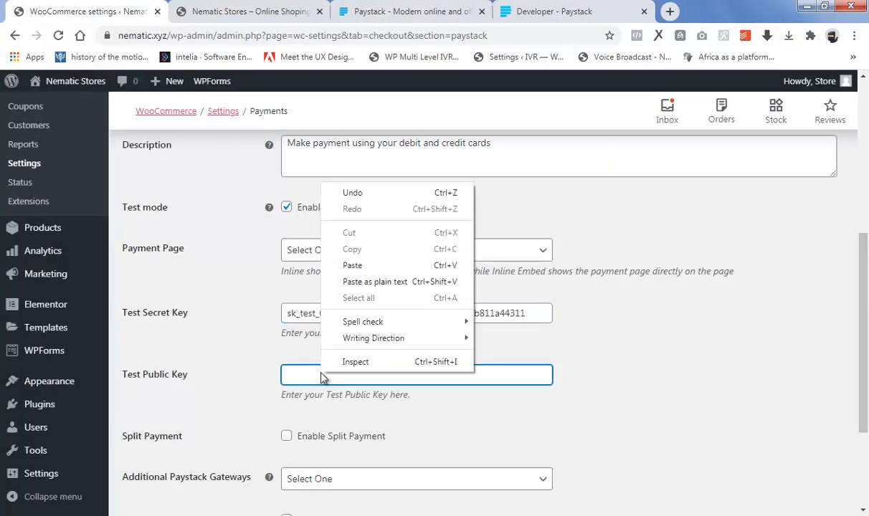
{"action": "left_click", "coordinate": [353, 266]}
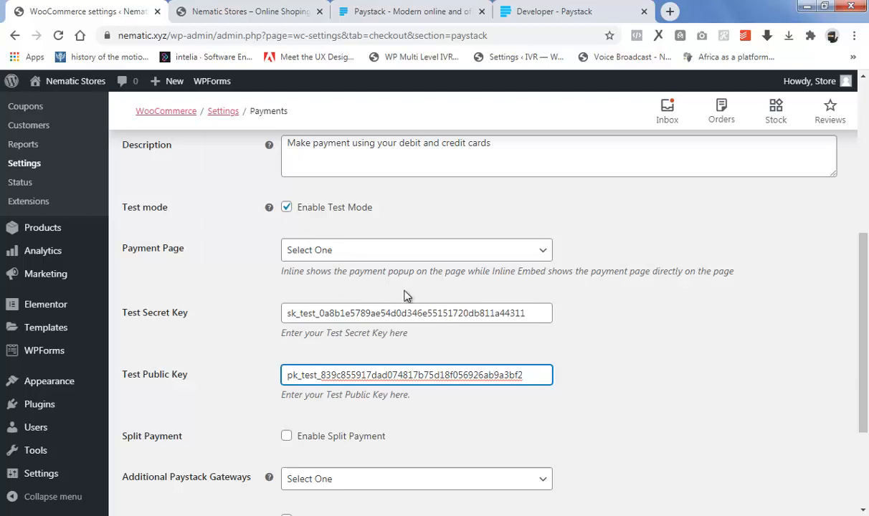
{"action": "left_click", "coordinate": [533, 6]}
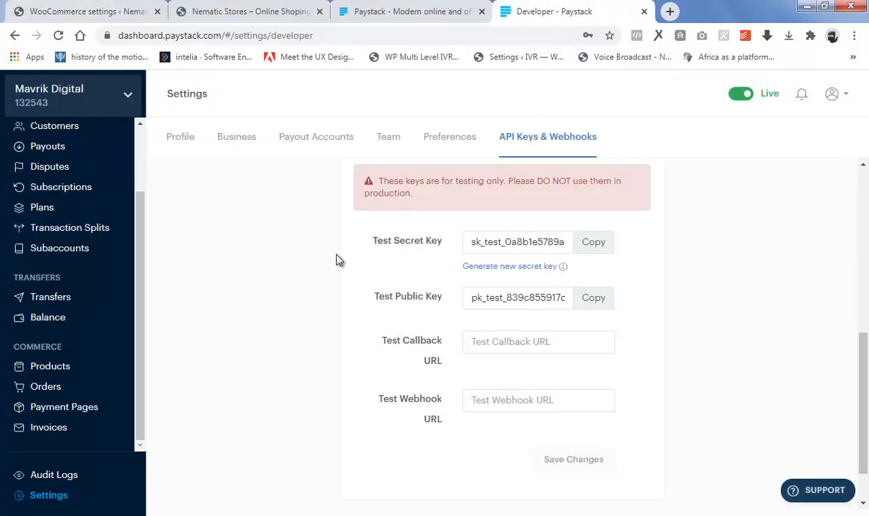
Tick Enable Payment via Saved Cards and save the Paystack settings with both test keys
{"action": "left_click", "coordinate": [84, 6]}
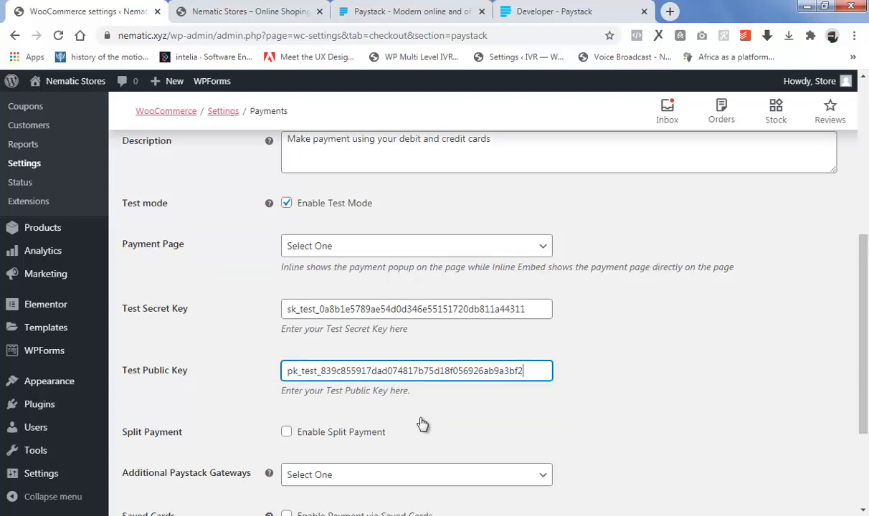
{"action": "scroll", "coordinate": [423, 423], "scroll_direction": "down", "scroll_amount": 1}
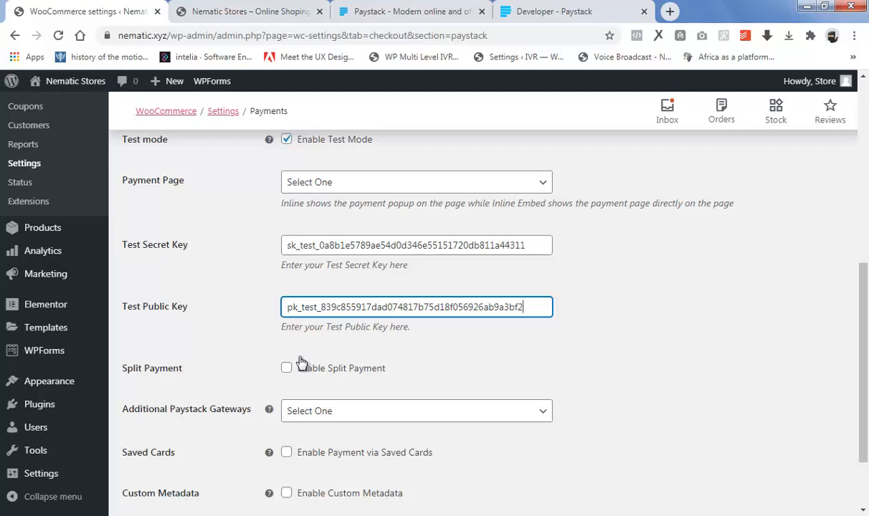
{"action": "scroll", "coordinate": [305, 398], "scroll_direction": "down", "scroll_amount": 2}
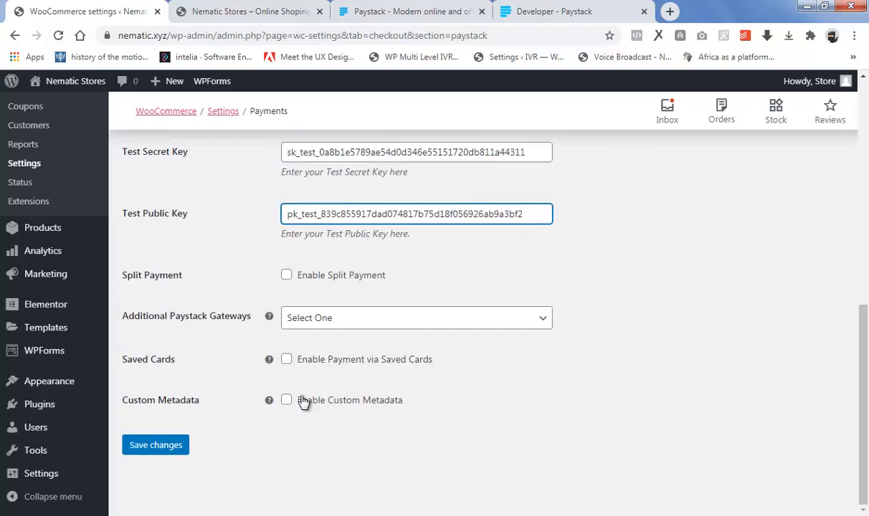
{"action": "left_click", "coordinate": [287, 361]}
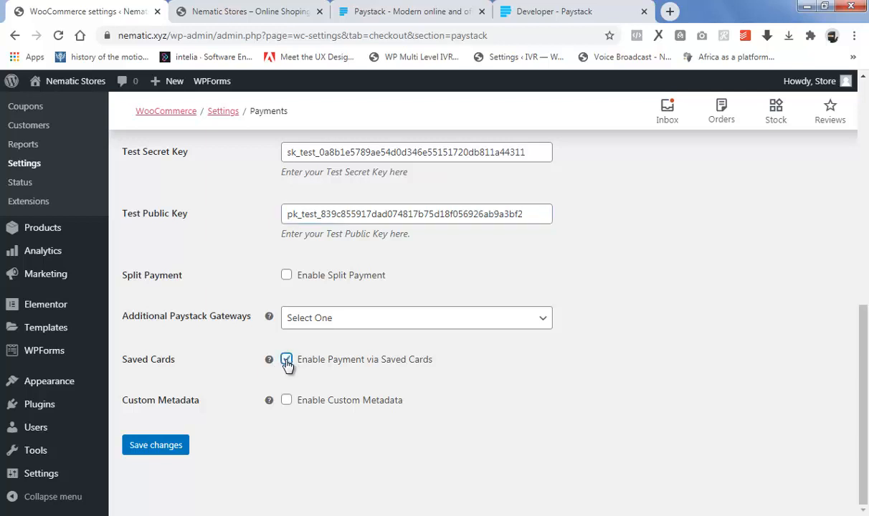
{"action": "left_click", "coordinate": [149, 448]}
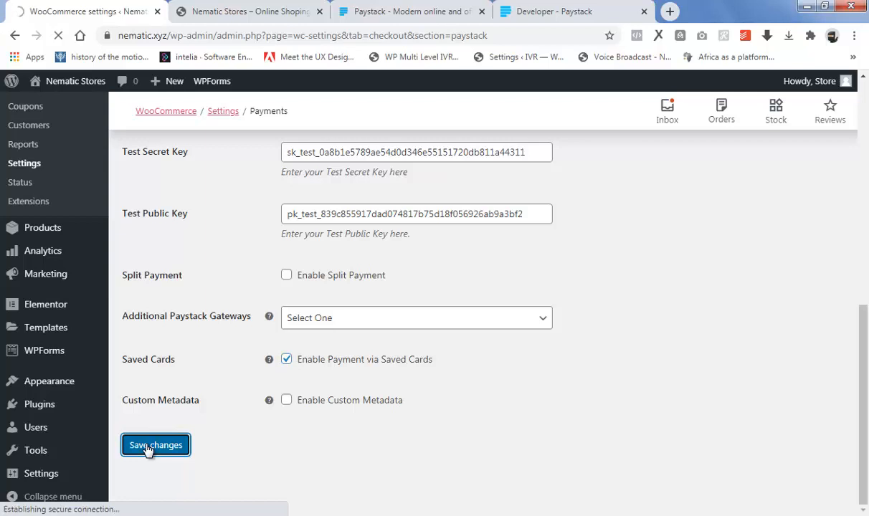